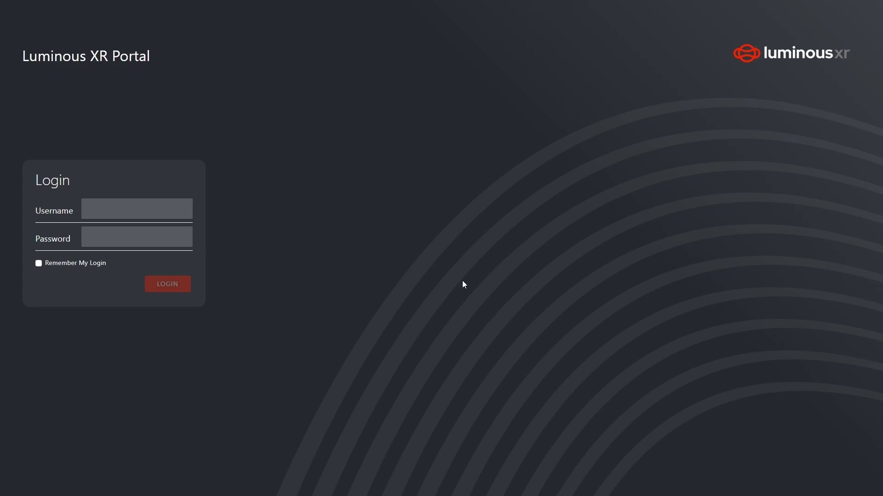
- Log in to the Luminous XR Portal with the account username and password
left_click(156, 207)
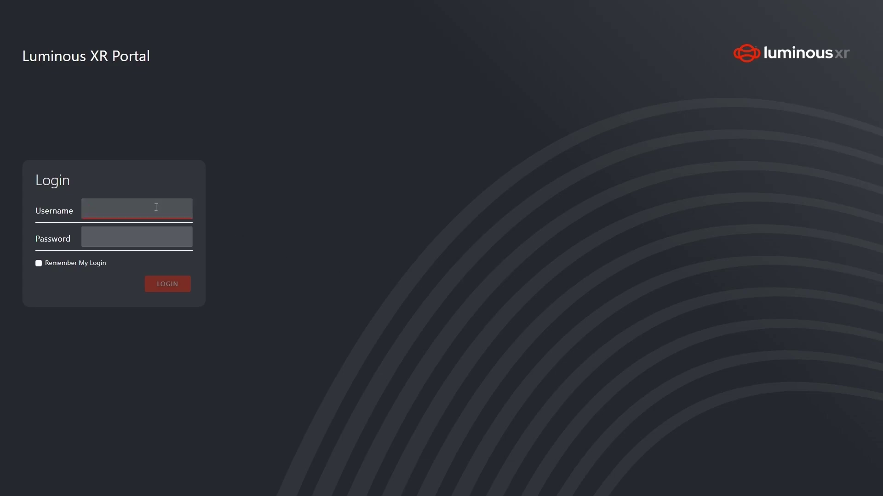
type("Studio-One-PJL631")
left_click(167, 238)
type("••")
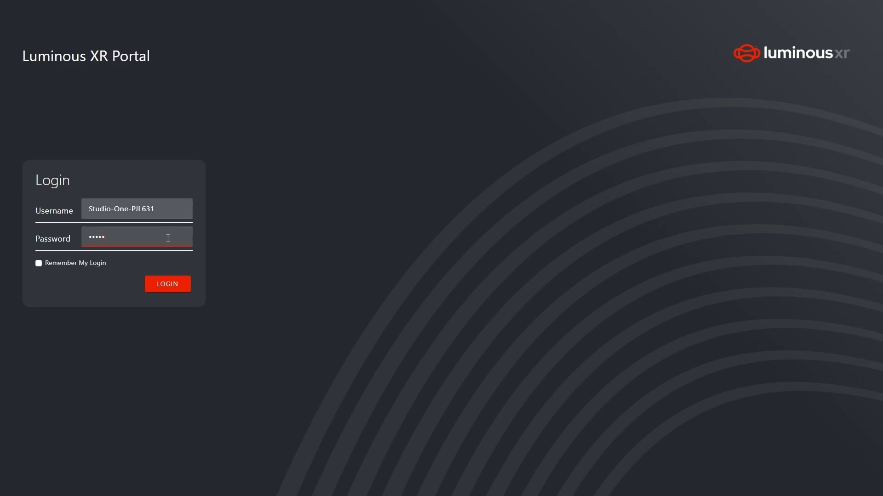
left_click(165, 285)
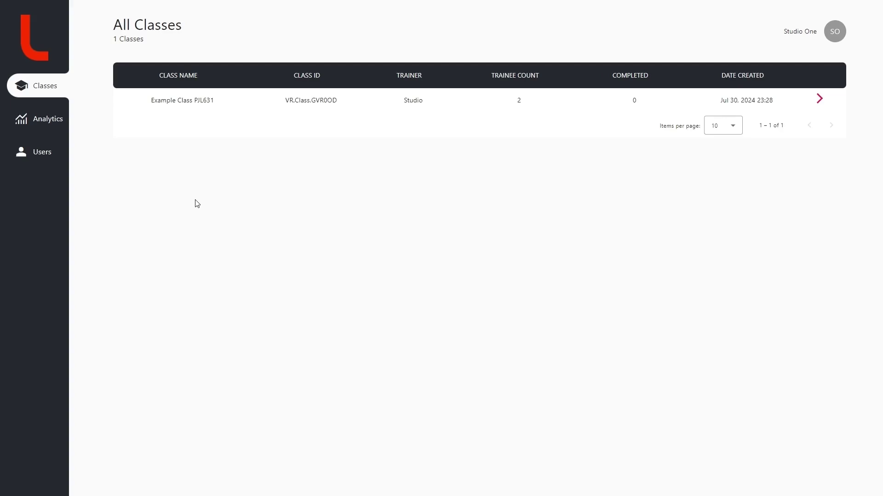
- Open the user summary of the trainer Studio One from the users list
left_click(40, 156)
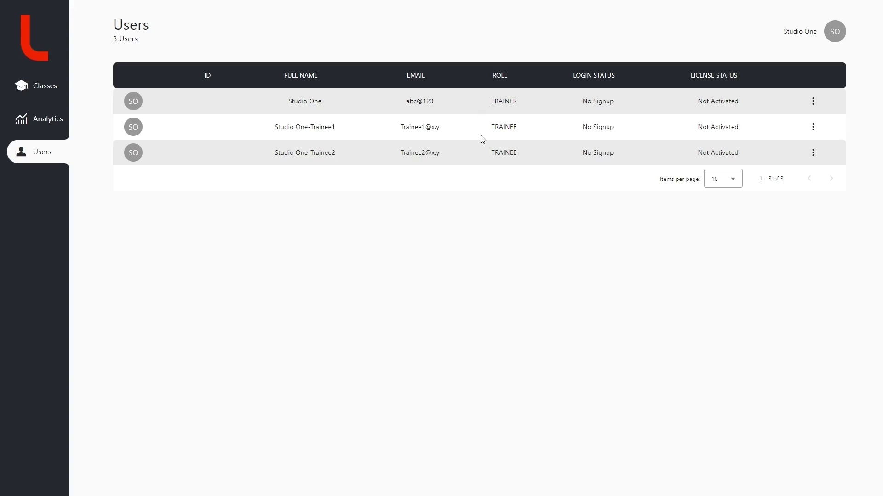
left_click(812, 103)
left_click(815, 128)
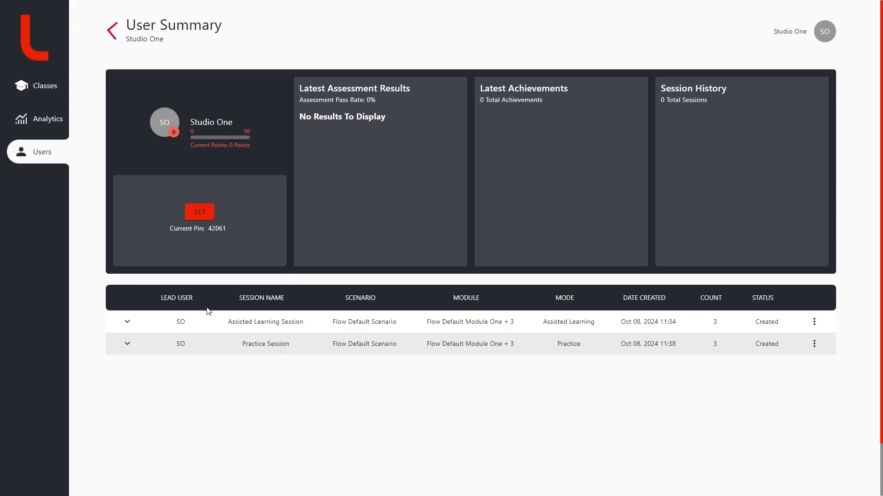
- Open Example Class PJL631 and view the summaries of its trainer and second trainee
left_click(42, 91)
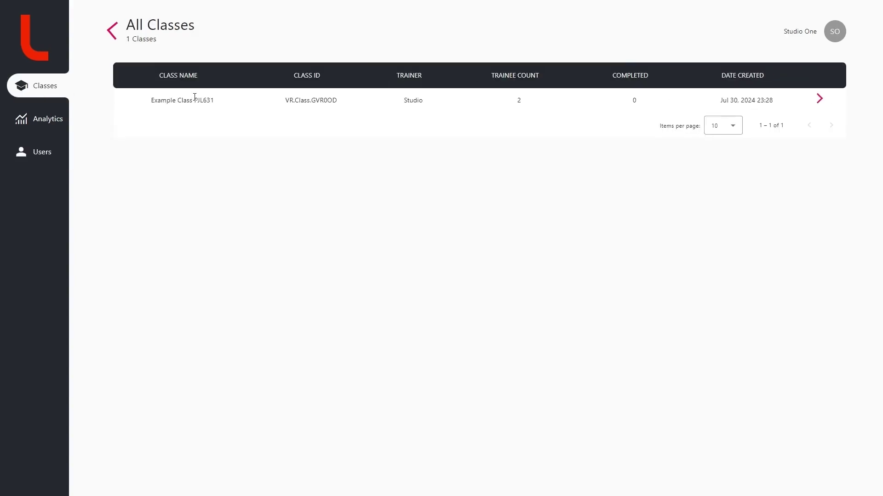
left_click(819, 99)
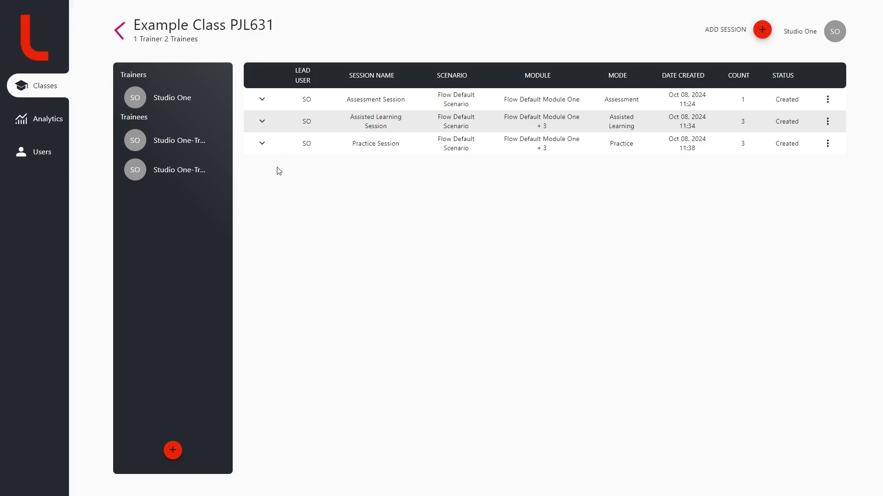
left_click(148, 104)
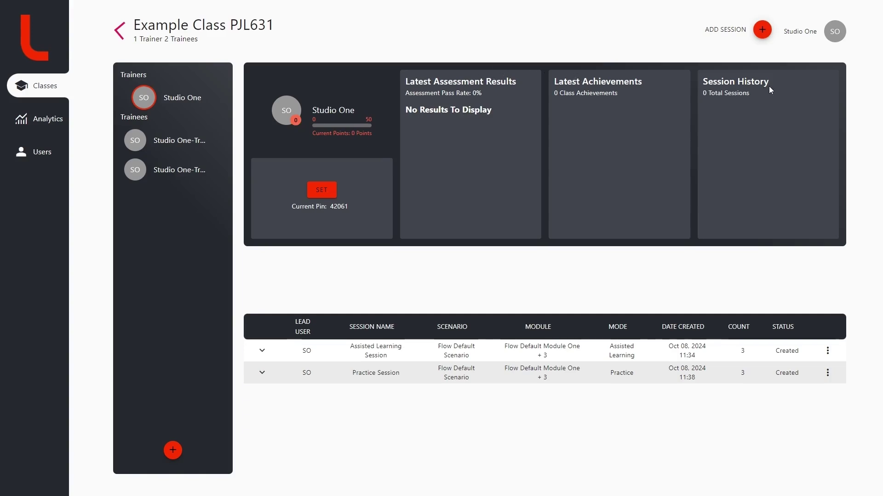
left_click(156, 174)
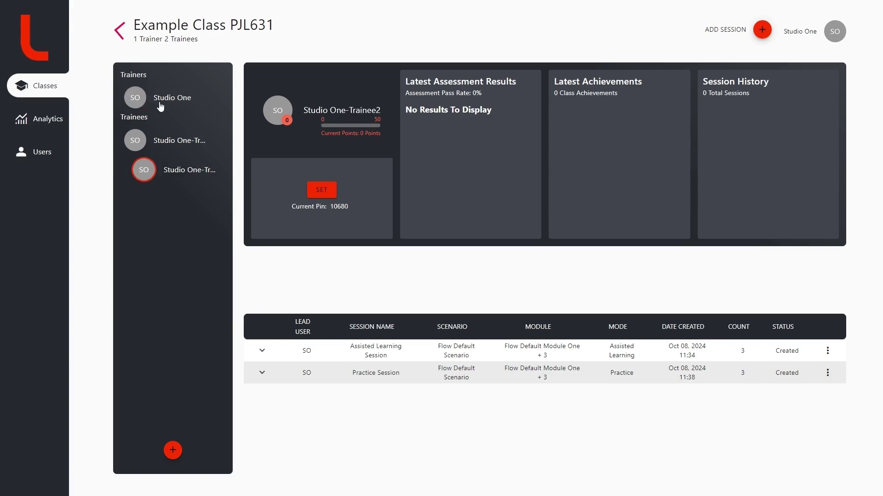
left_click(157, 177)
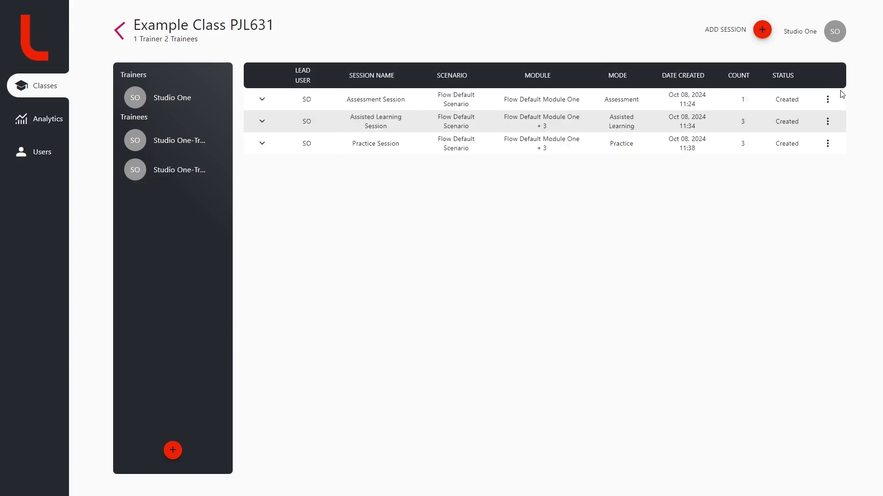
- View the expanded details of the Assessment Session and the Assisted Learning Session, leaving both collapsed
left_click(262, 100)
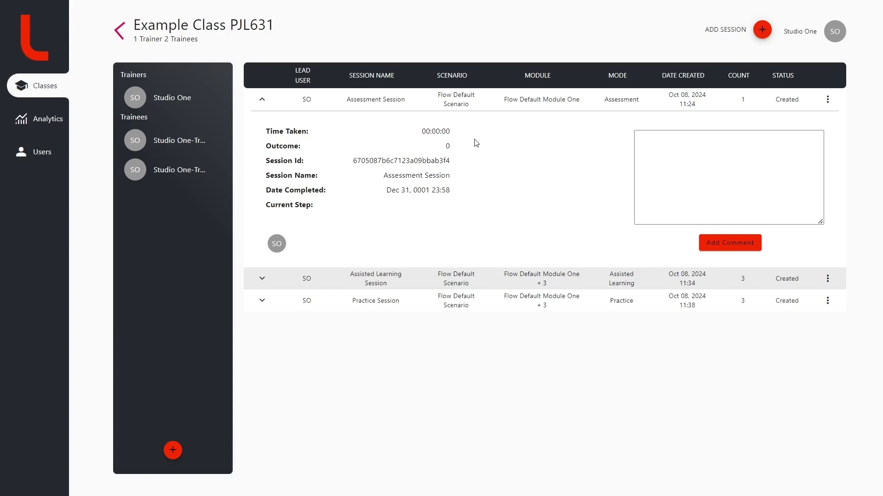
left_click(261, 278)
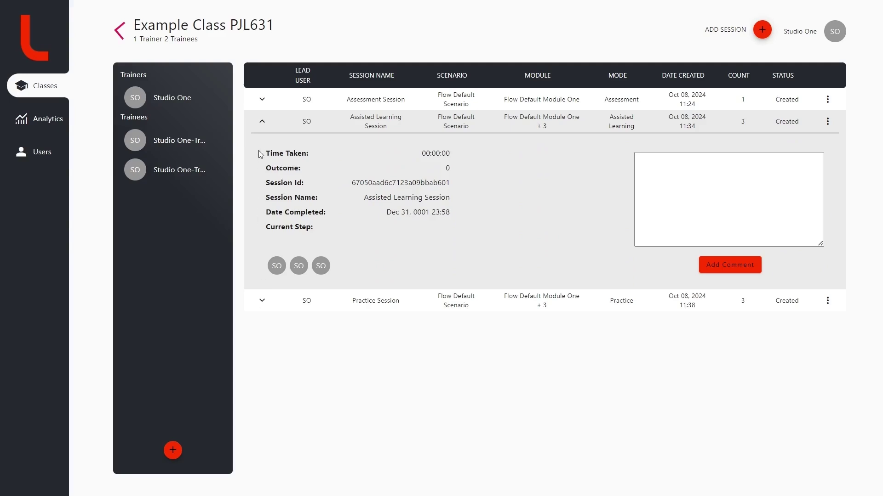
left_click(263, 123)
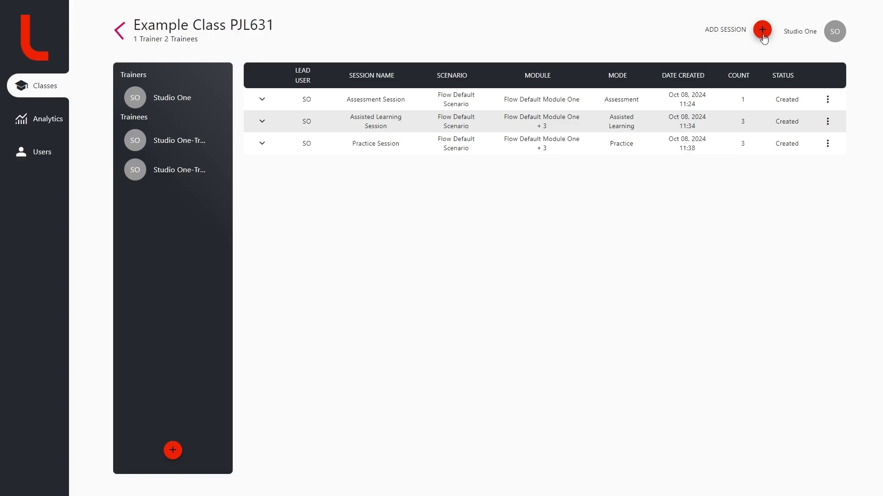
- Start a new class session with game mode Assisted Learning and the name "Assisted learning session"
left_click(762, 32)
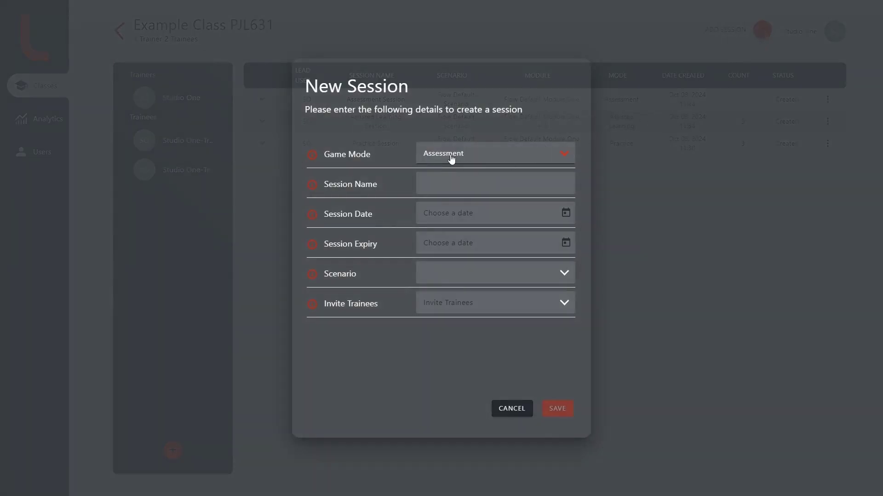
left_click(451, 157)
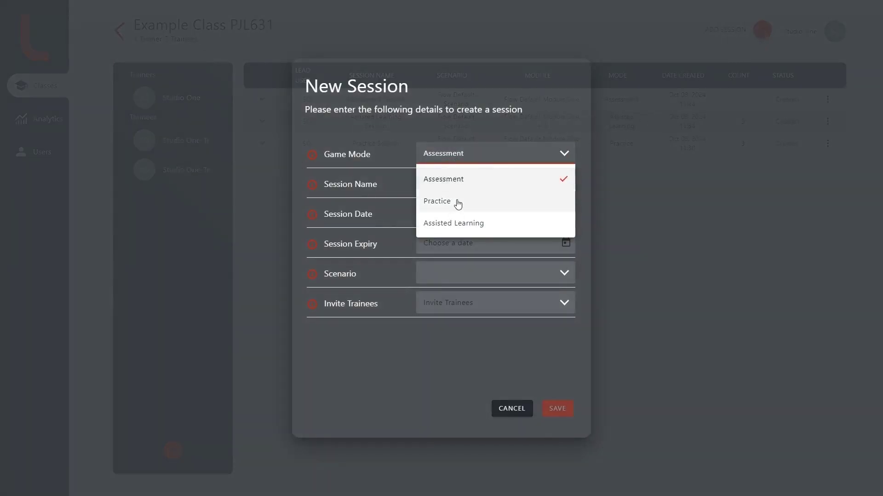
left_click(456, 224)
left_click(442, 185)
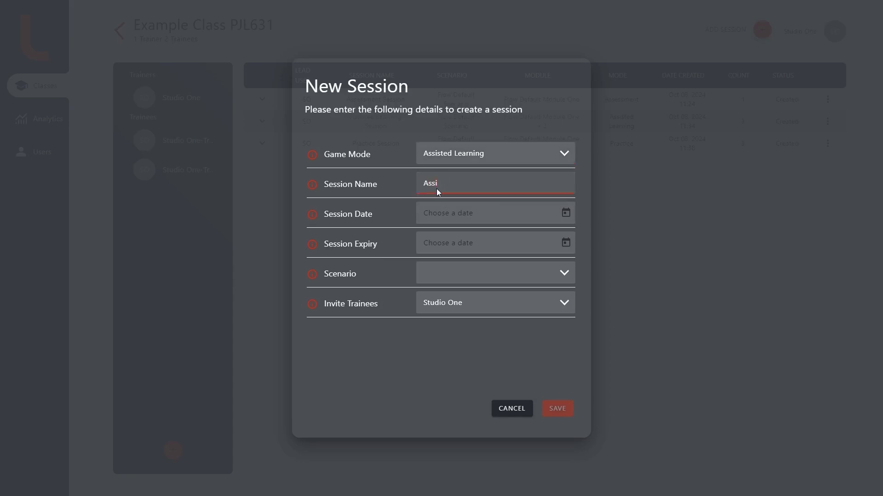
type("Assisted learning session")
- Set the new session's date to 8/10/2024 and its expiry to 31/10/2024
left_click(565, 213)
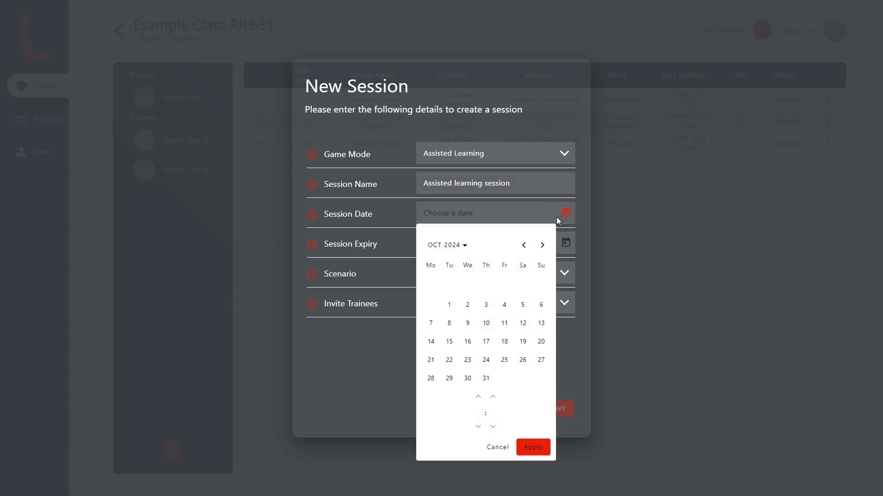
left_click(449, 324)
left_click(532, 447)
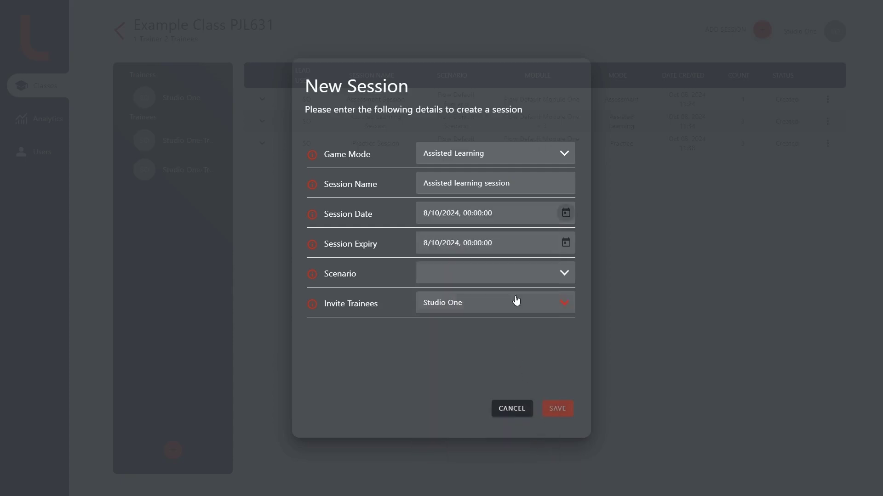
left_click(565, 244)
left_click(489, 410)
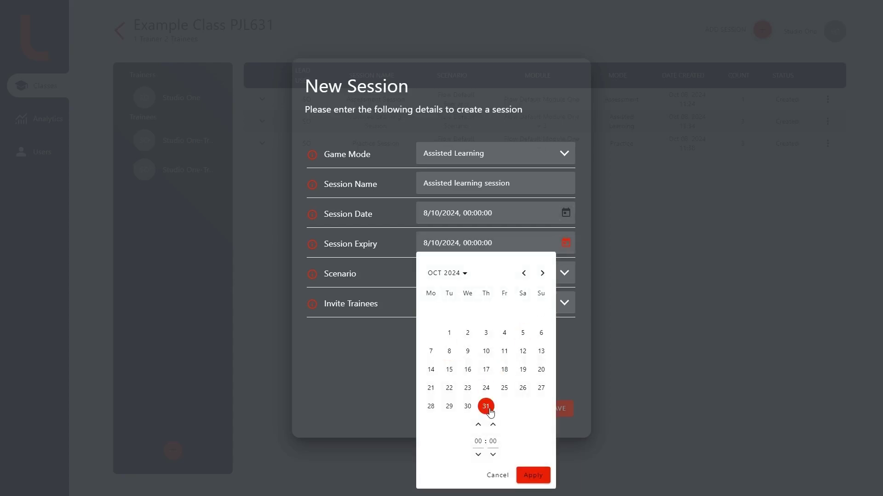
left_click(535, 475)
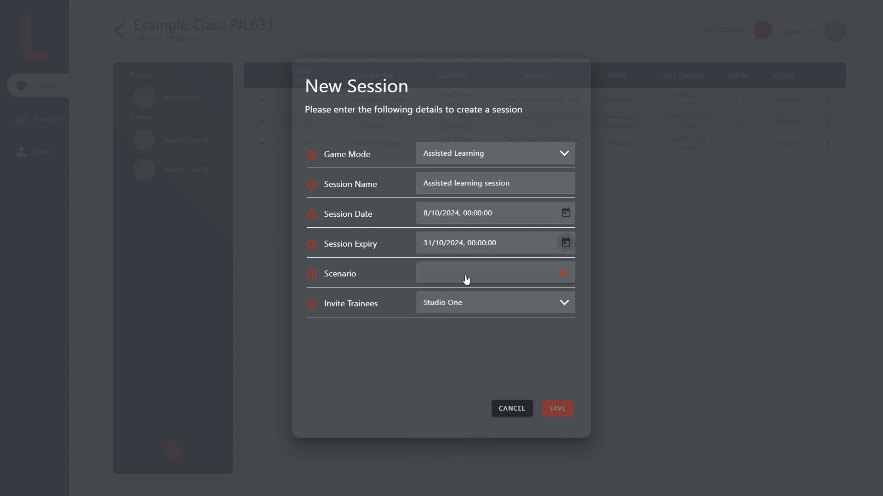
- Assign the Flow Default Scenario to the new session and include Flow Default Modules One, Two, Three and Four
left_click(465, 275)
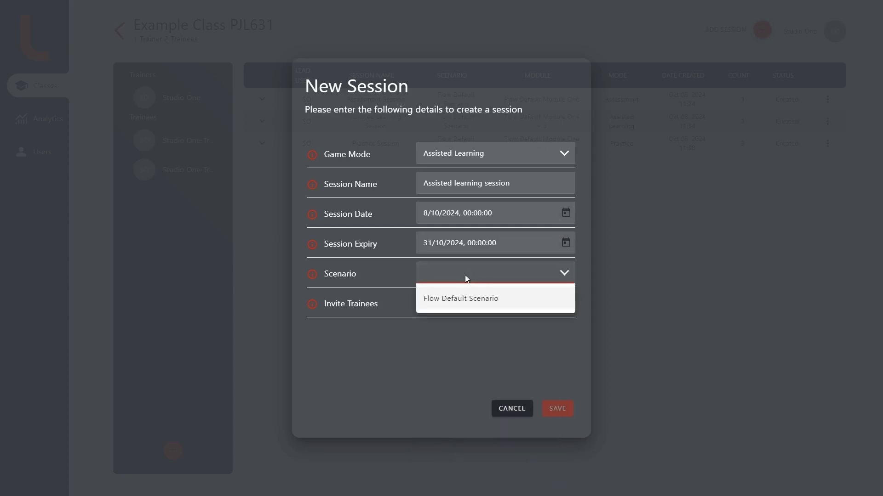
left_click(463, 304)
left_click(463, 305)
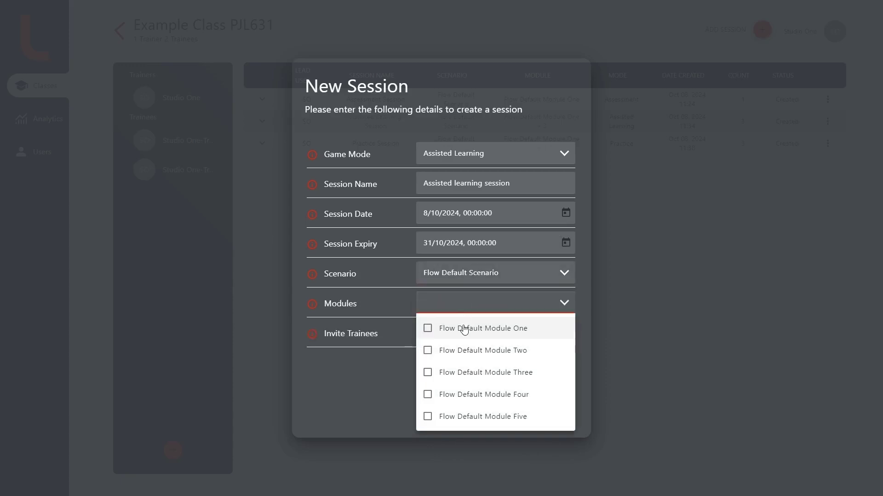
left_click(464, 329)
left_click(465, 351)
left_click(463, 372)
left_click(461, 395)
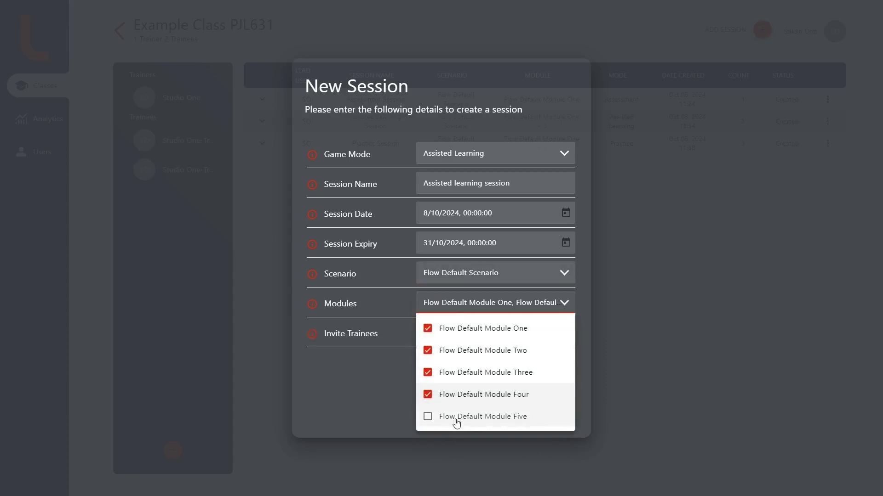
left_click(376, 390)
- Add Studio One-Trainee1 and Studio One-Trainee2 to the new session's invitees, then cancel the session's creation
left_click(470, 340)
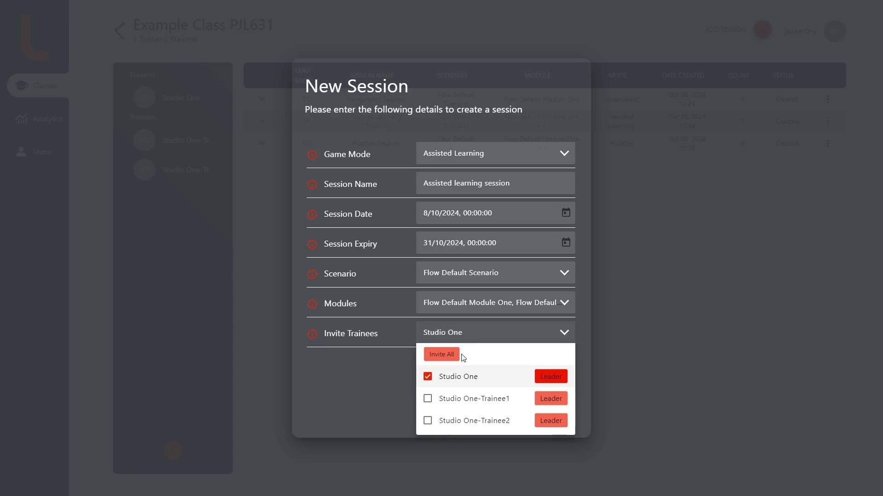
left_click(457, 400)
left_click(451, 421)
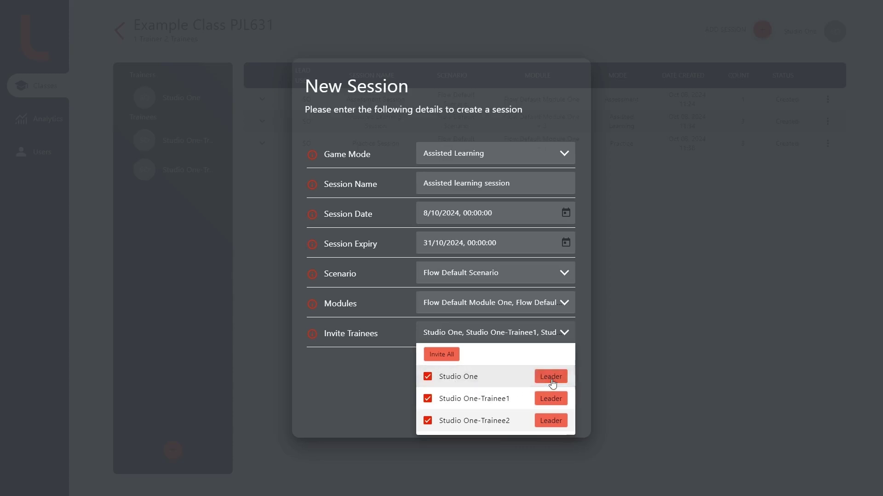
left_click(375, 389)
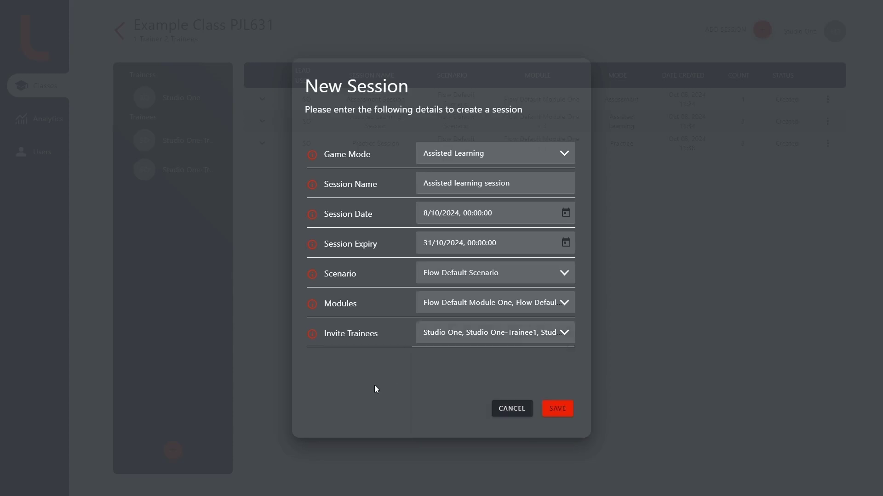
left_click(506, 413)
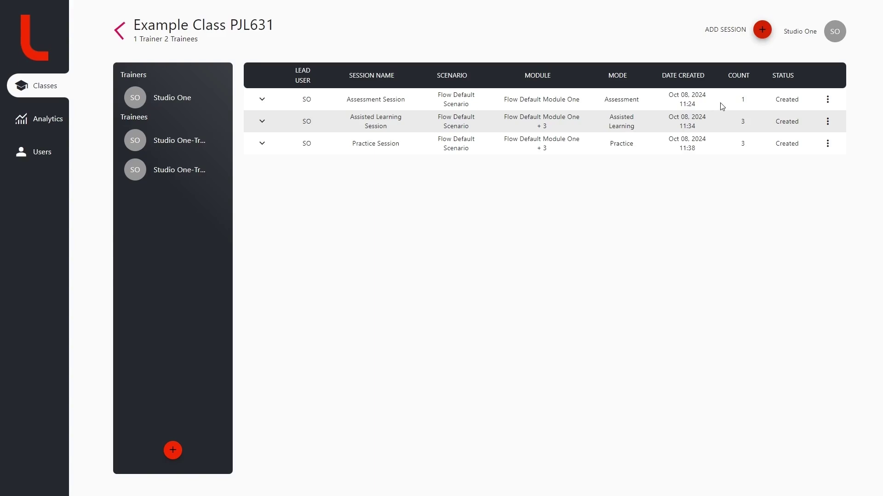
- View the Assessment Session's editable details and close them without changes
left_click(828, 100)
left_click(834, 128)
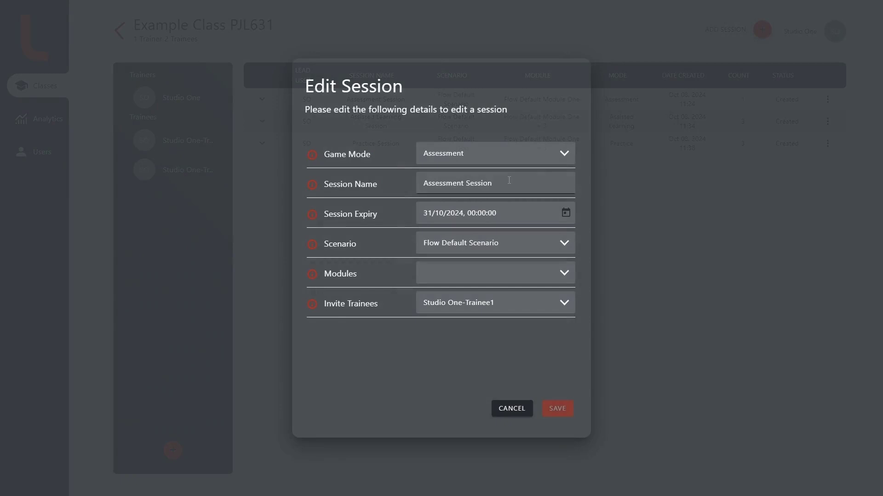
left_click(509, 180)
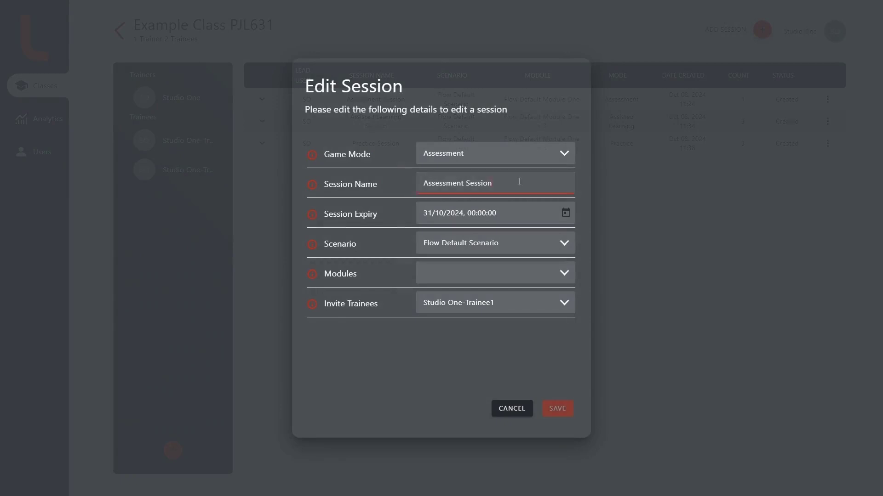
key("Escape")
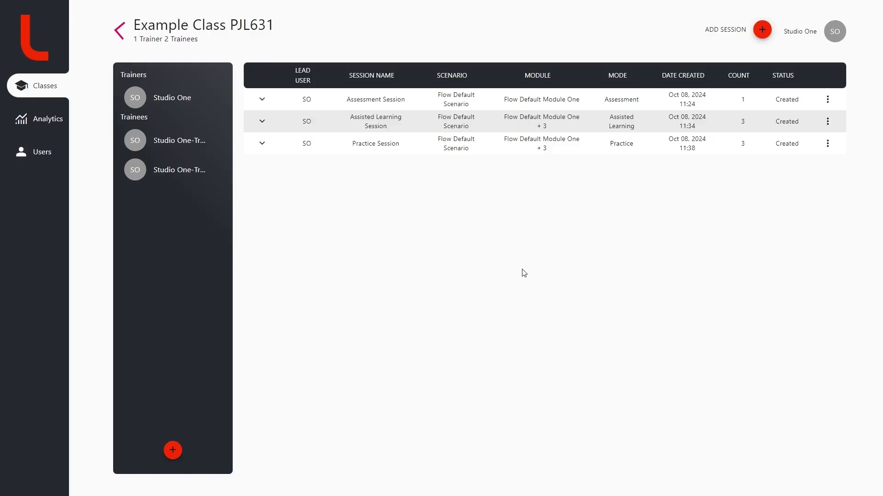
- View the Assessment Session's step log and return to the list of all classes
left_click(827, 101)
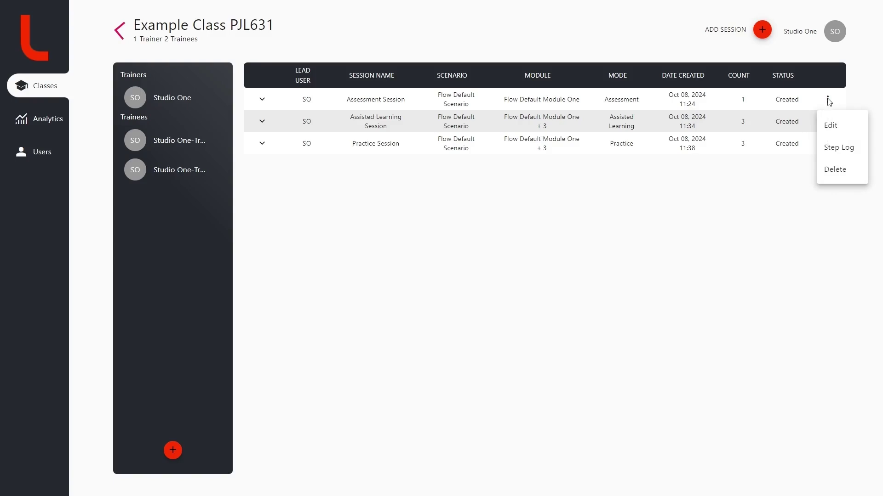
left_click(836, 148)
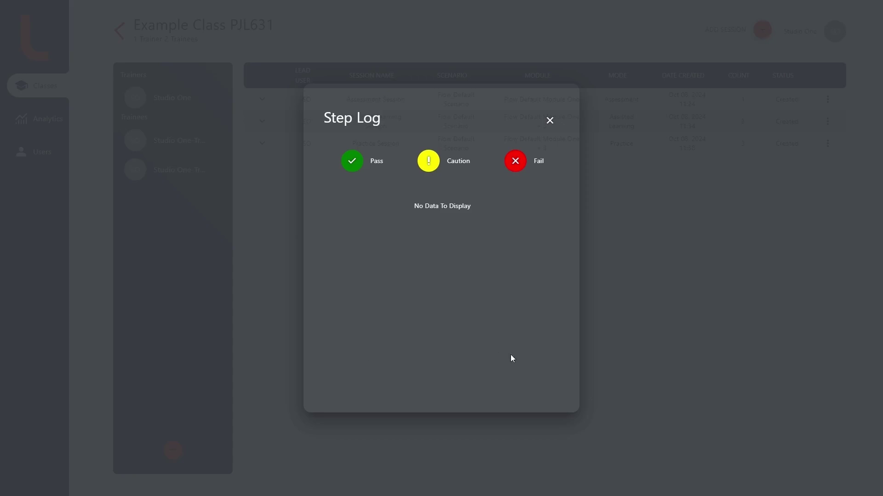
left_click(124, 31)
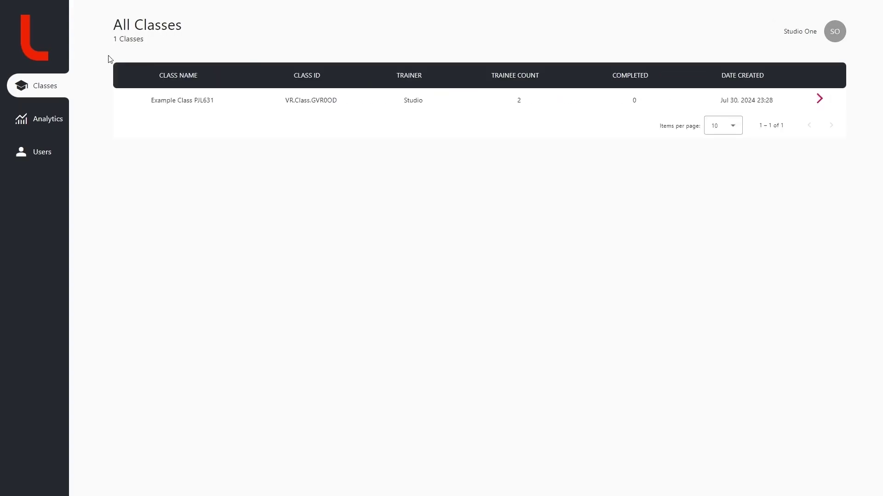
- Open the analytics overview and hide Flow Default Scenario in the Scenario Breakdown chart
left_click(35, 121)
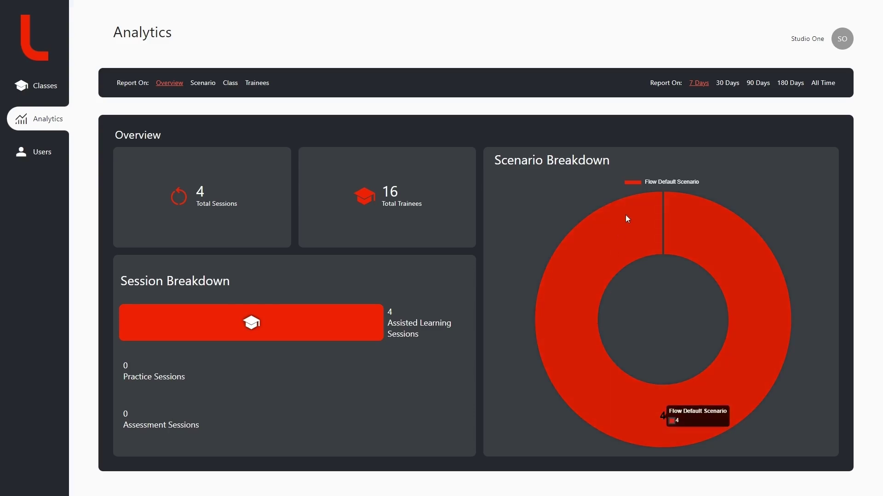
left_click(669, 184)
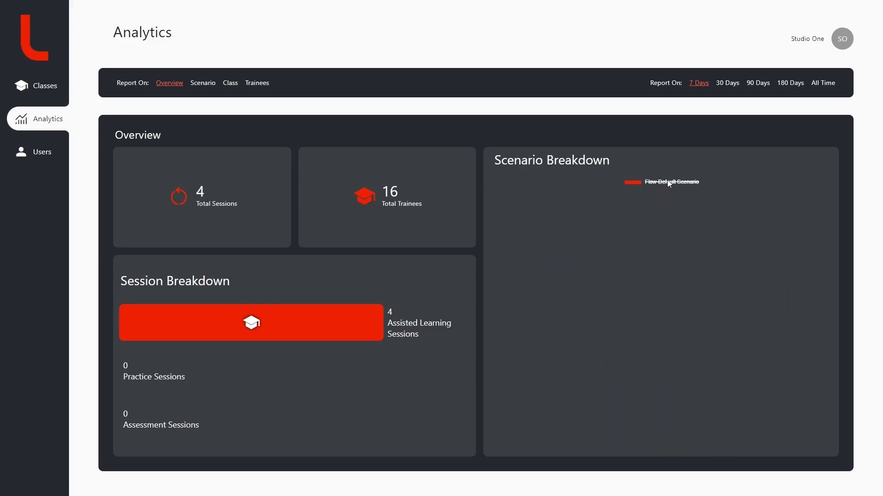
- Show Flow Default Scenario in the Scenario Breakdown chart again and view the analytics report selections by scenario and by class
left_click(669, 183)
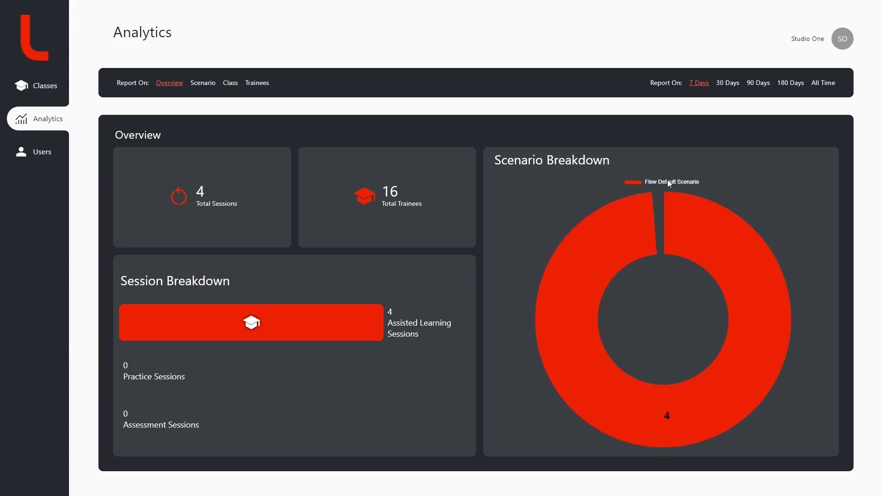
left_click(198, 86)
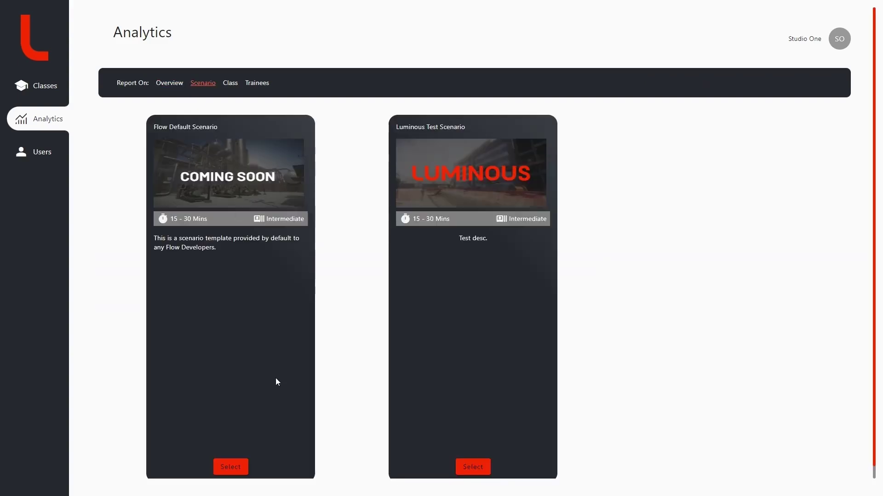
left_click(229, 84)
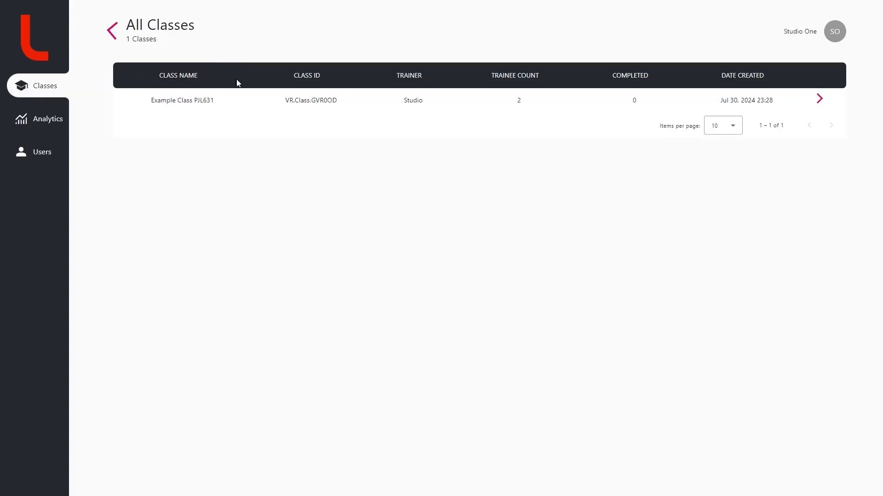
- Review the signed-in trainer's profile summary and editable user details, leaving both without changes to return to the list of all classes
left_click(834, 33)
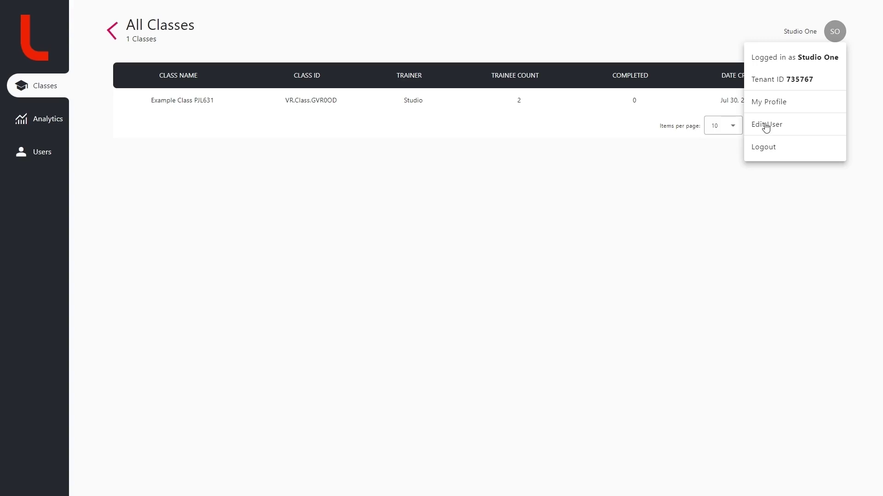
left_click(768, 104)
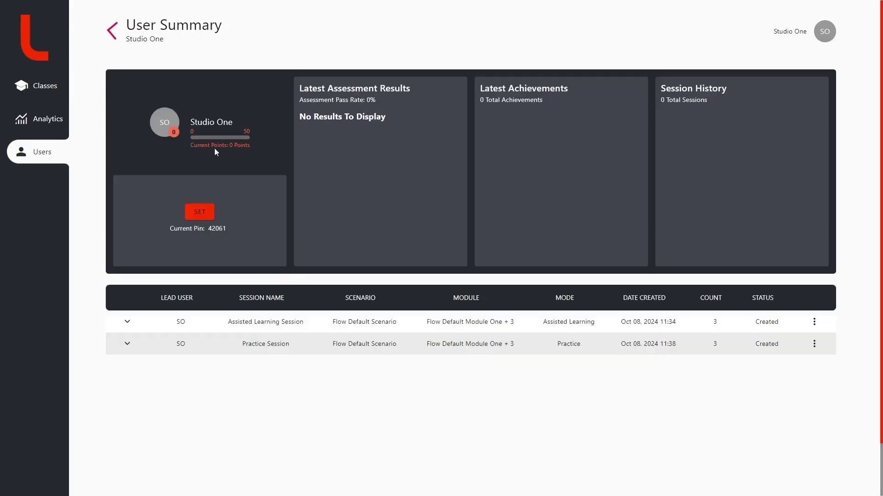
left_click(824, 31)
left_click(758, 124)
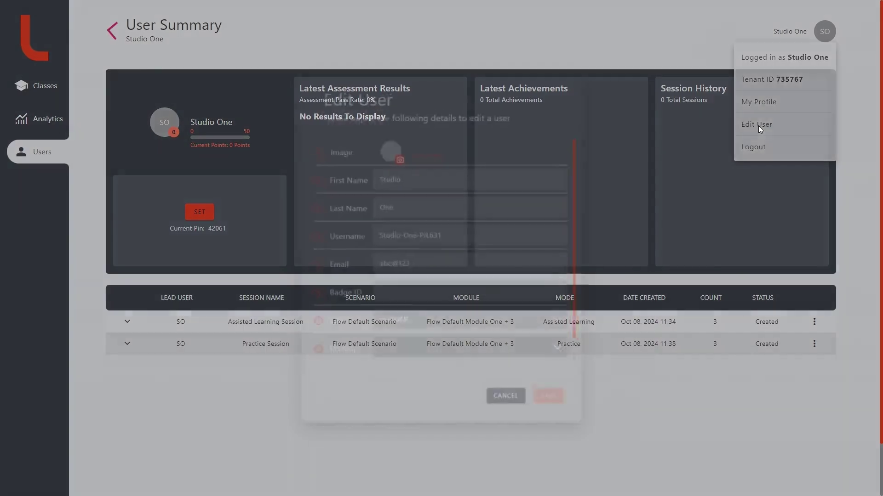
scroll(427, 233, "down", 1)
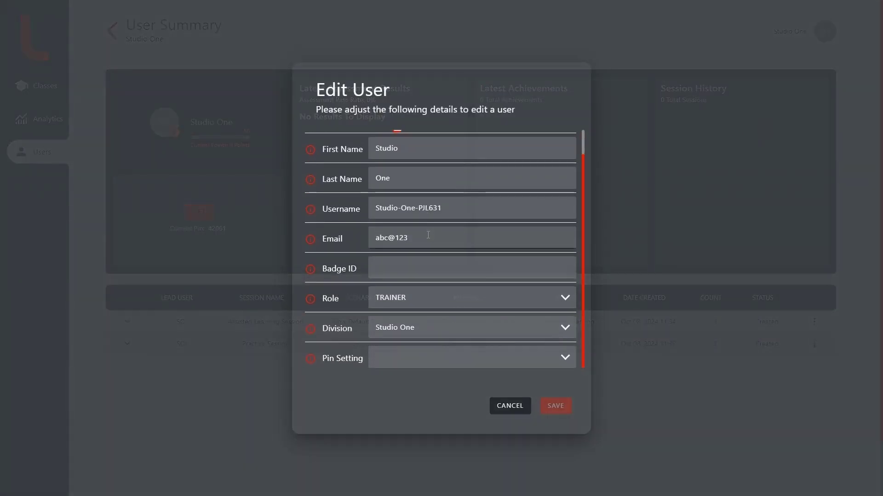
scroll(425, 241, "up", 1)
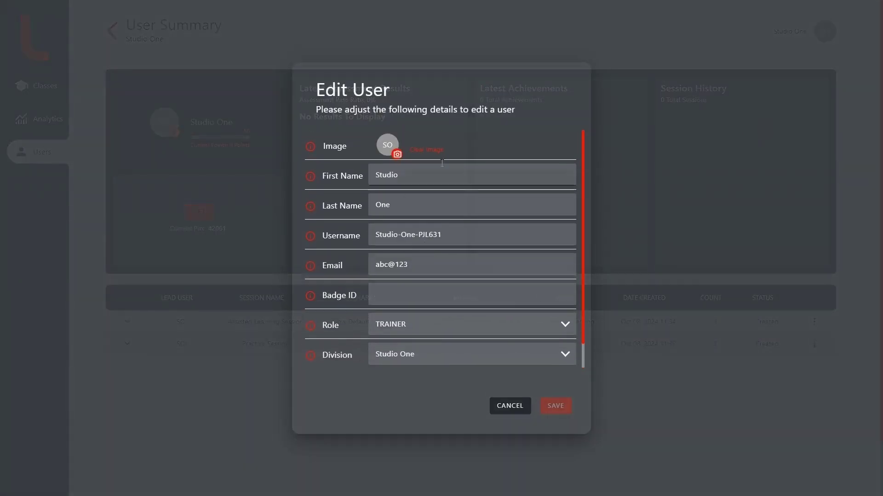
left_click(511, 411)
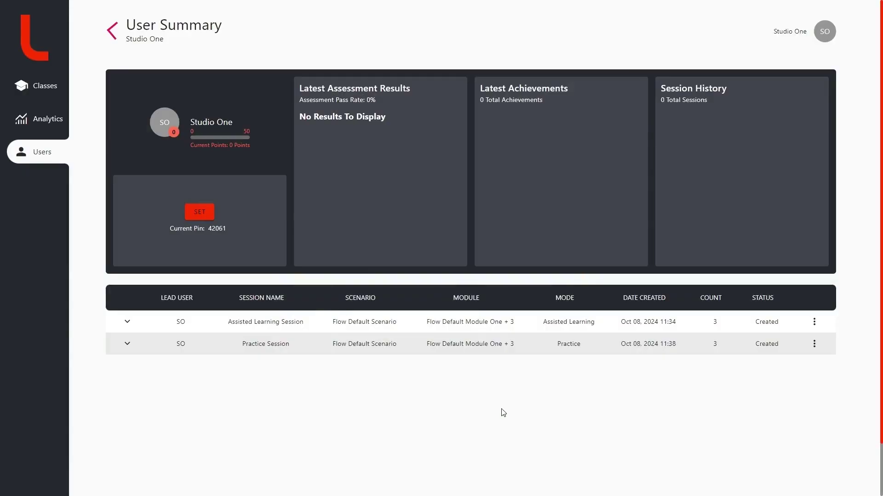
left_click(113, 31)
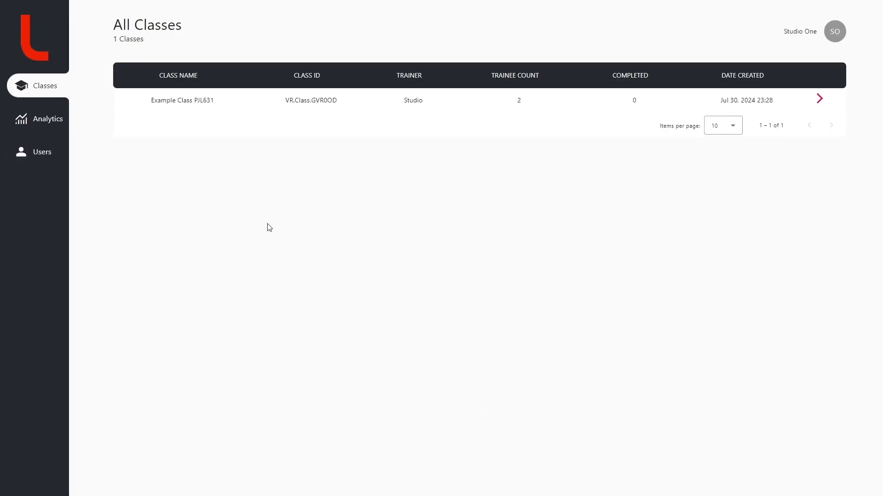